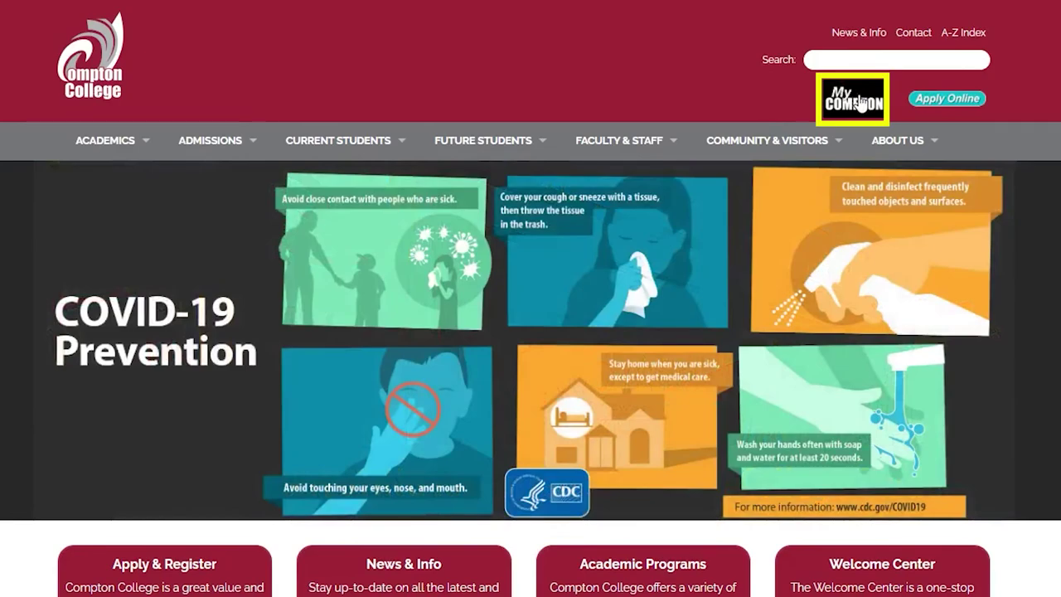
Open the MyCompton portal from the Compton College website and bring up its list of Office apps.
left_click(861, 100)
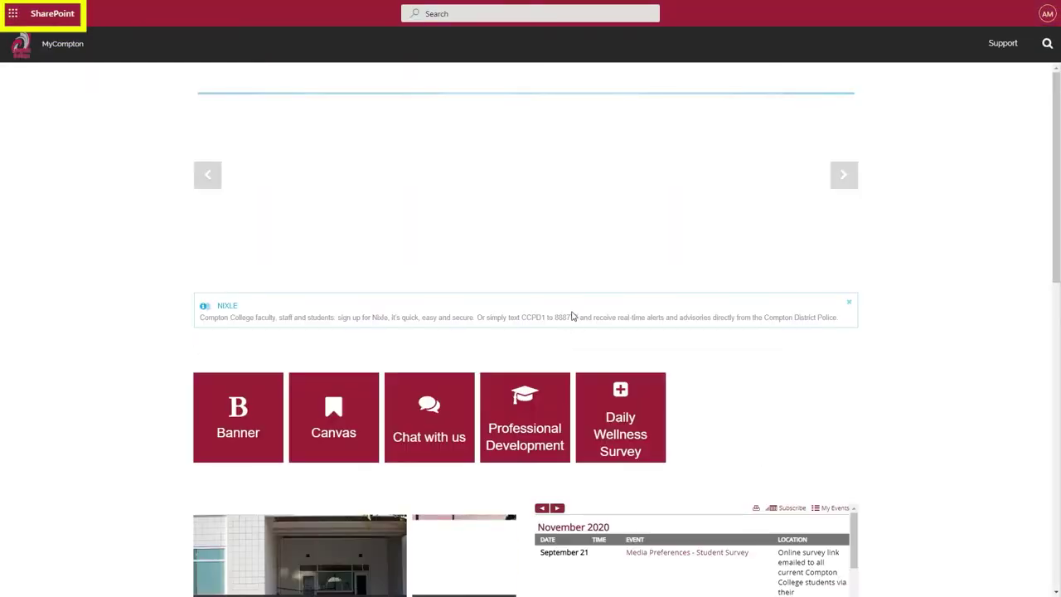
left_click(12, 14)
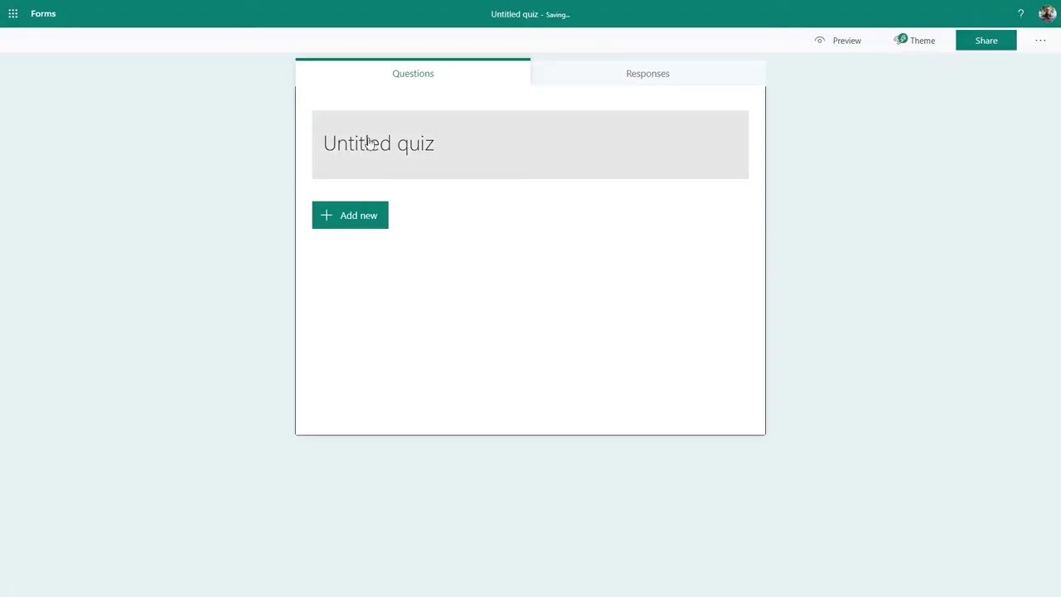
Title the untitled quiz "Demo Quiz" and give it the description "You can add text here.".
left_click(372, 152)
left_click(372, 152)
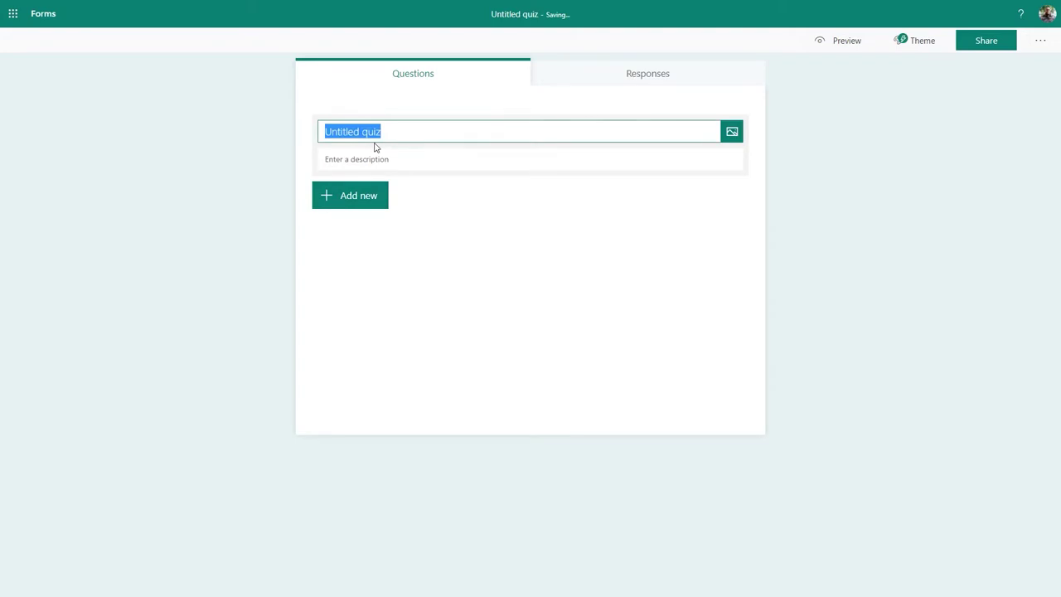
type("Demo Qui")
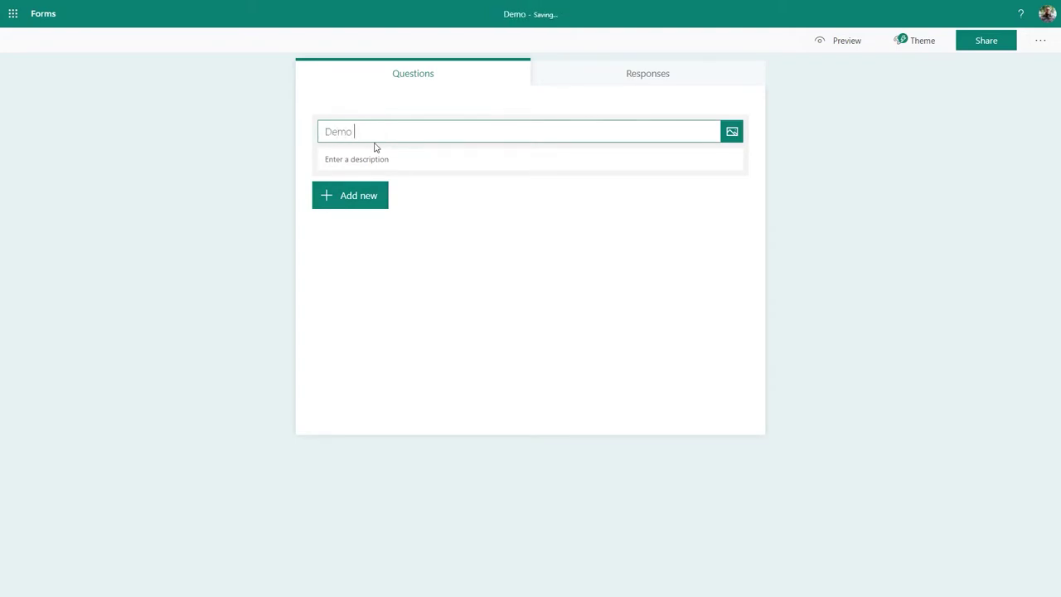
type("z")
left_click(366, 156)
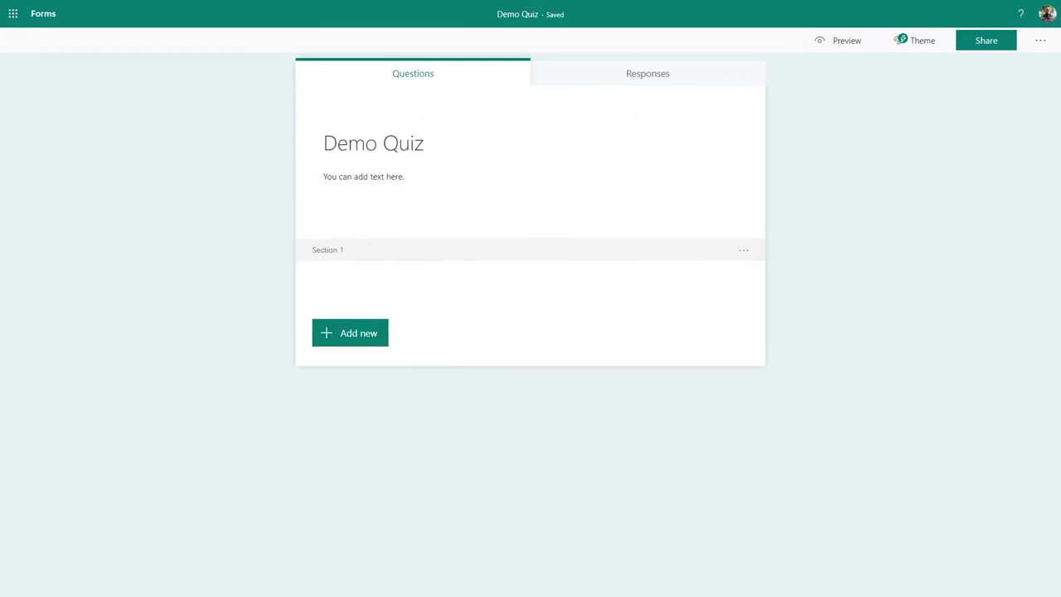
Add a choice question to Section 1 and allow multiple answers for it.
left_click(337, 336)
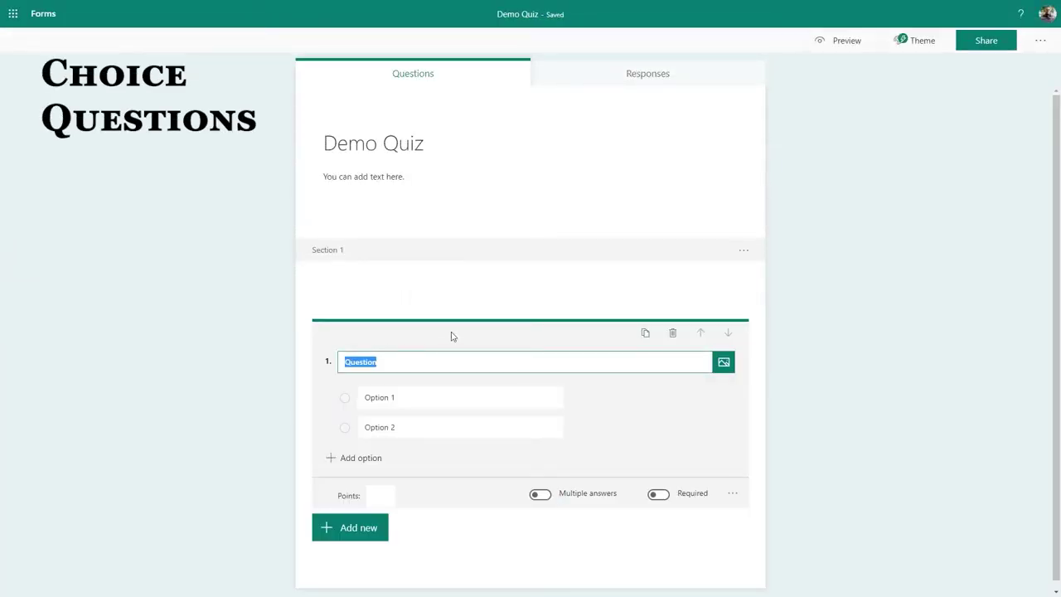
scroll(823, 349, "down", 1)
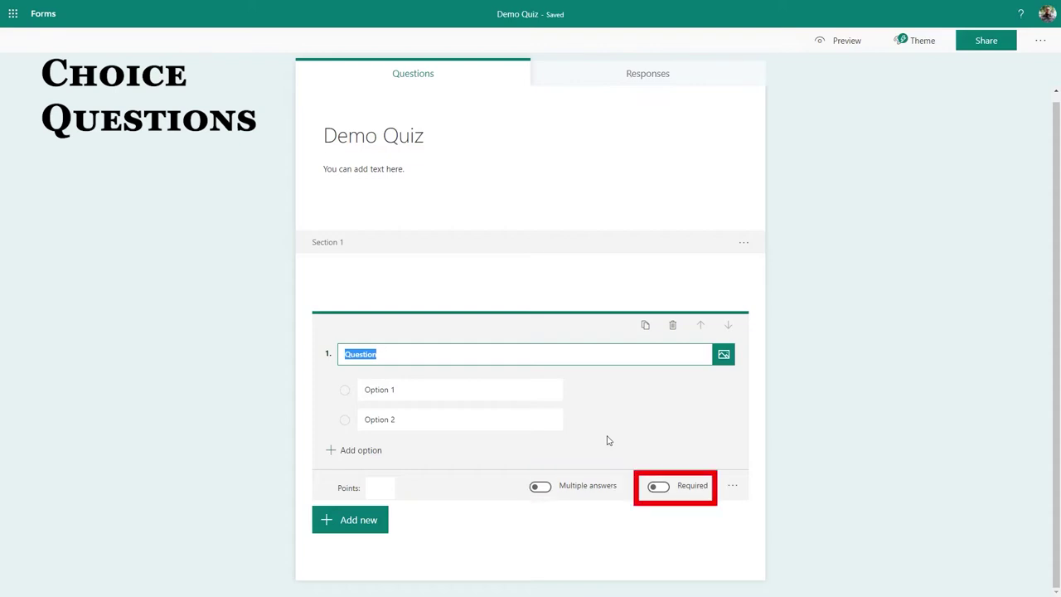
left_click(540, 485)
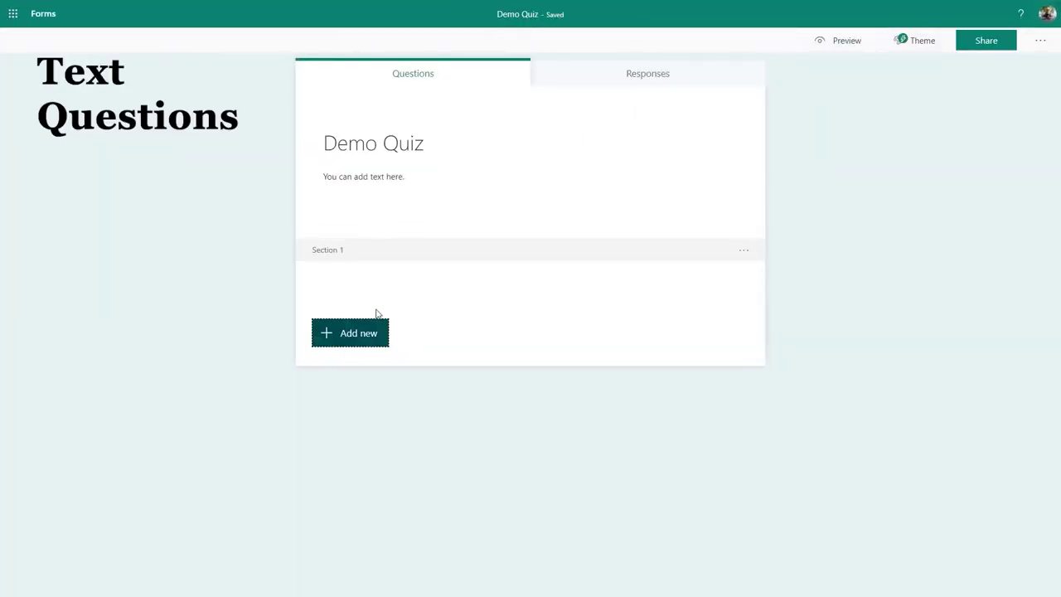
Add a text question to Section 1 and open its additional settings.
left_click(365, 336)
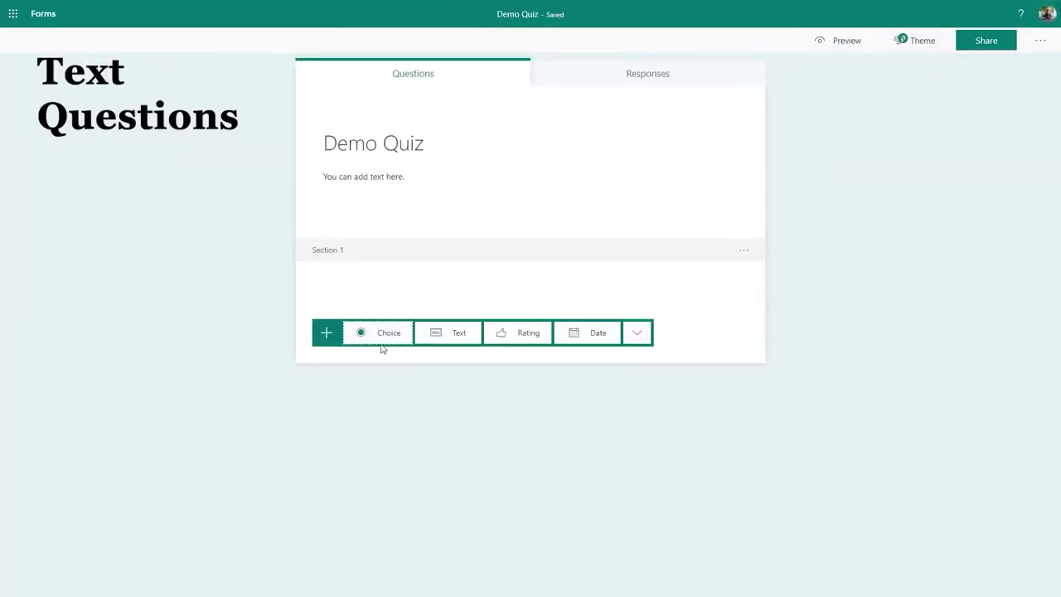
left_click(457, 338)
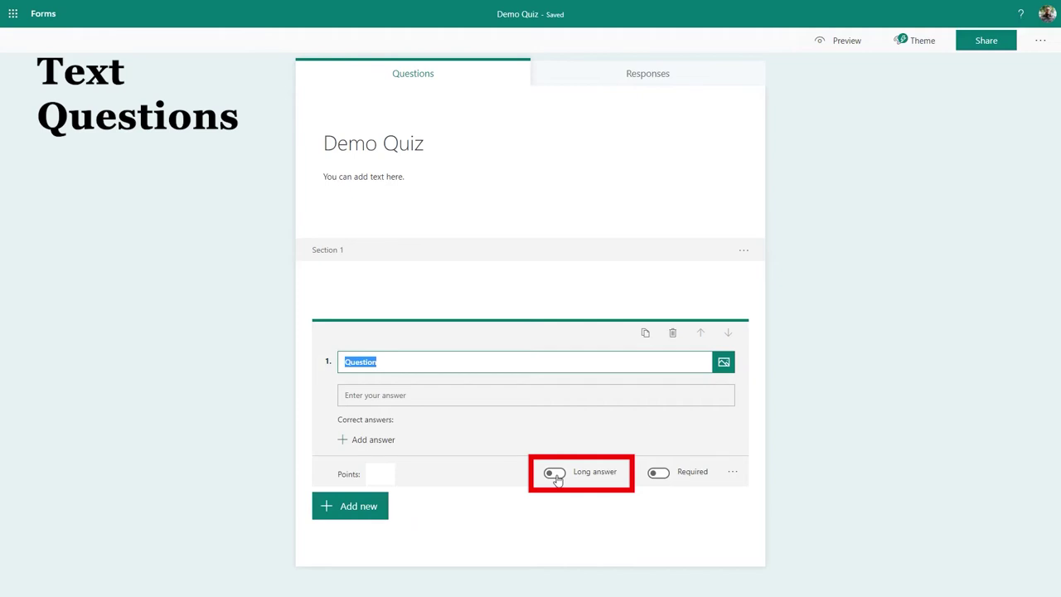
left_click(732, 470)
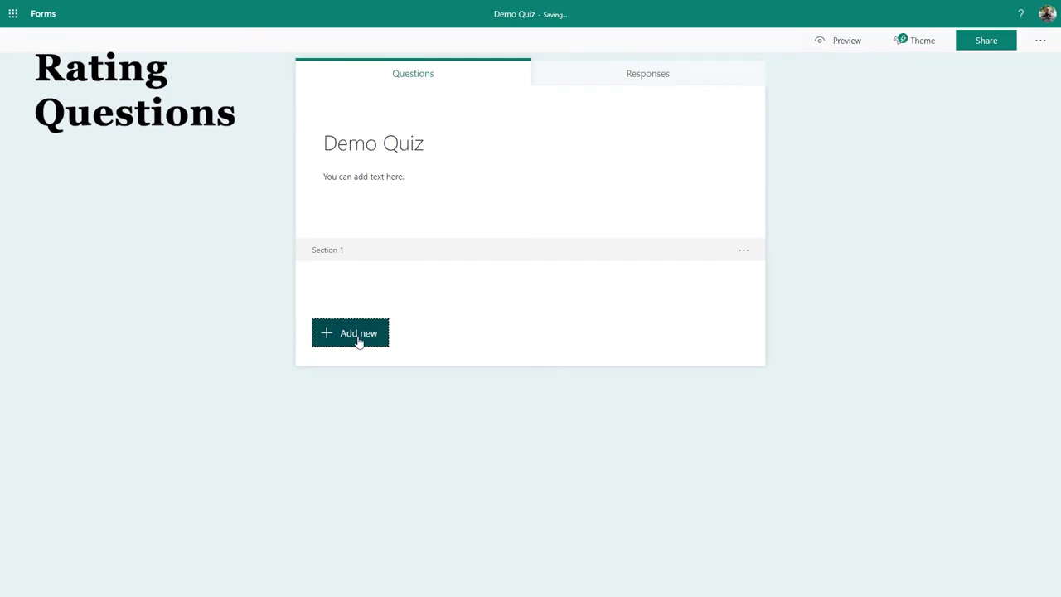
Add a rating question to Section 1 and open the additional settings for it and for the date question.
left_click(359, 336)
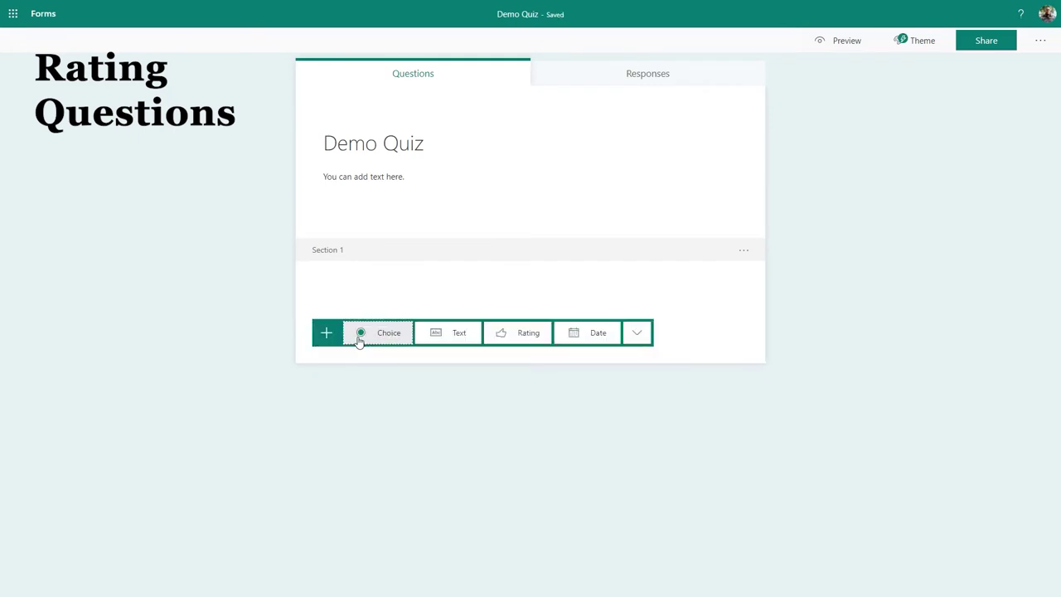
left_click(536, 338)
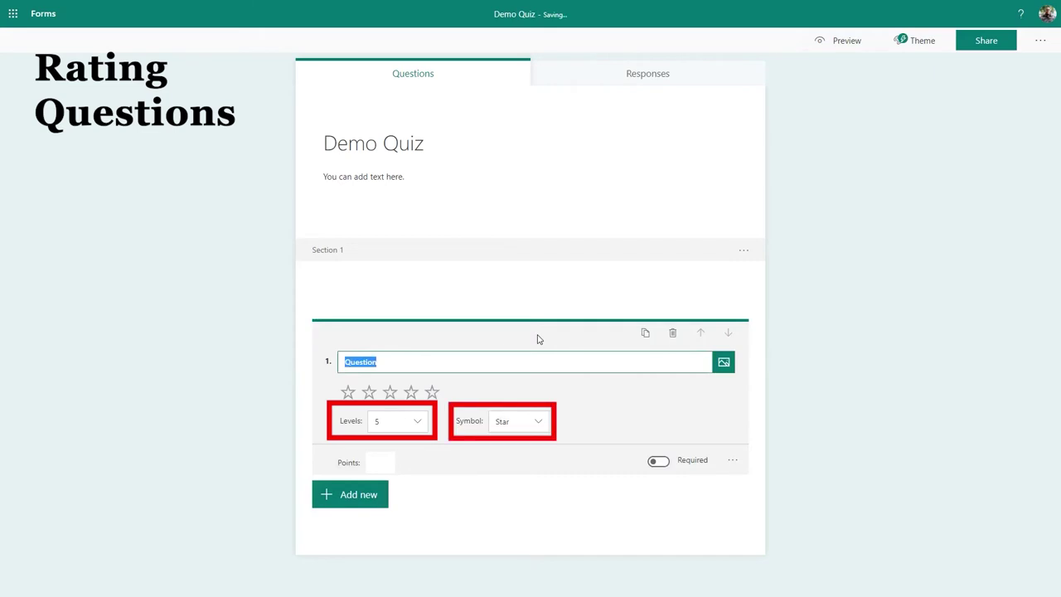
left_click(733, 460)
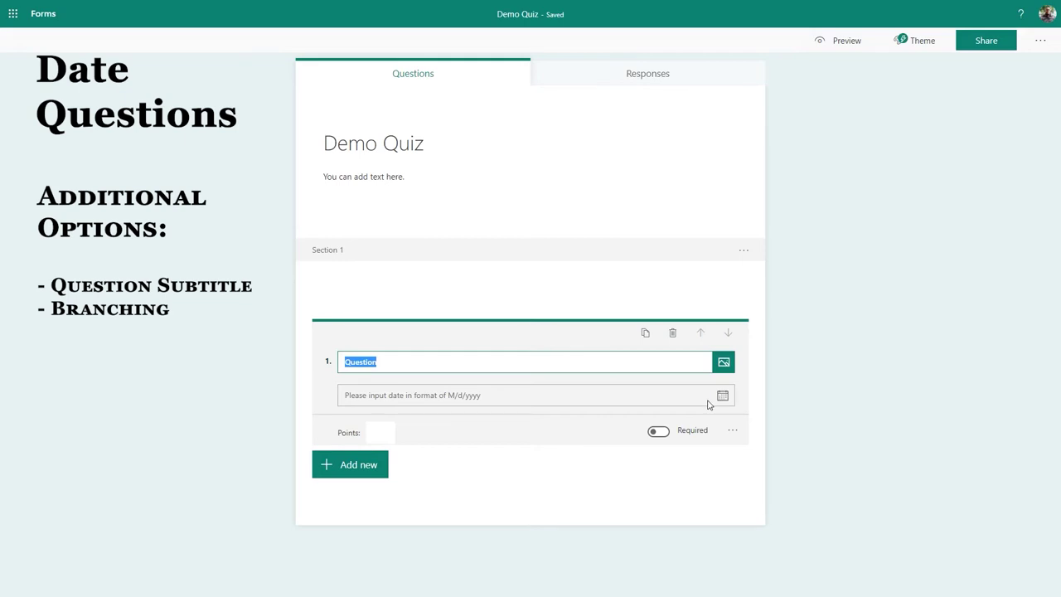
left_click(733, 430)
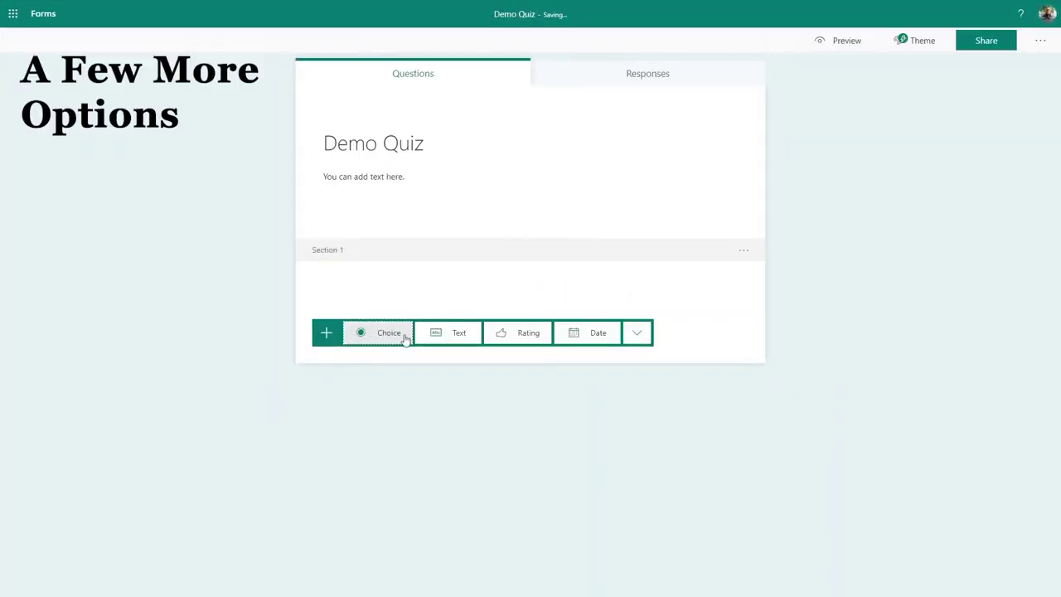
Add a ranking question to Section 1 and open its additional settings.
left_click(636, 336)
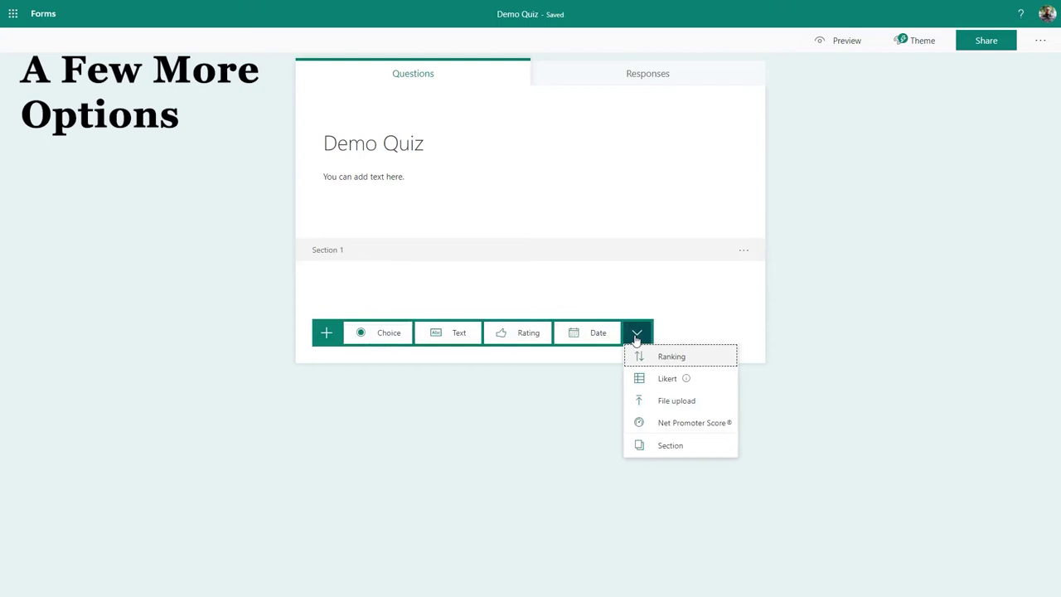
left_click(667, 356)
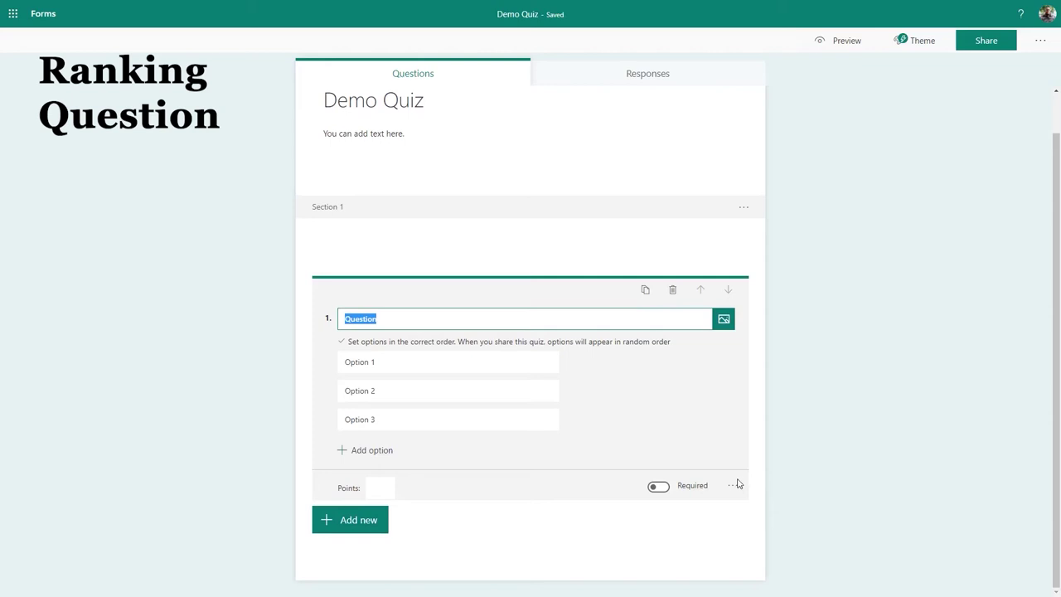
left_click(734, 485)
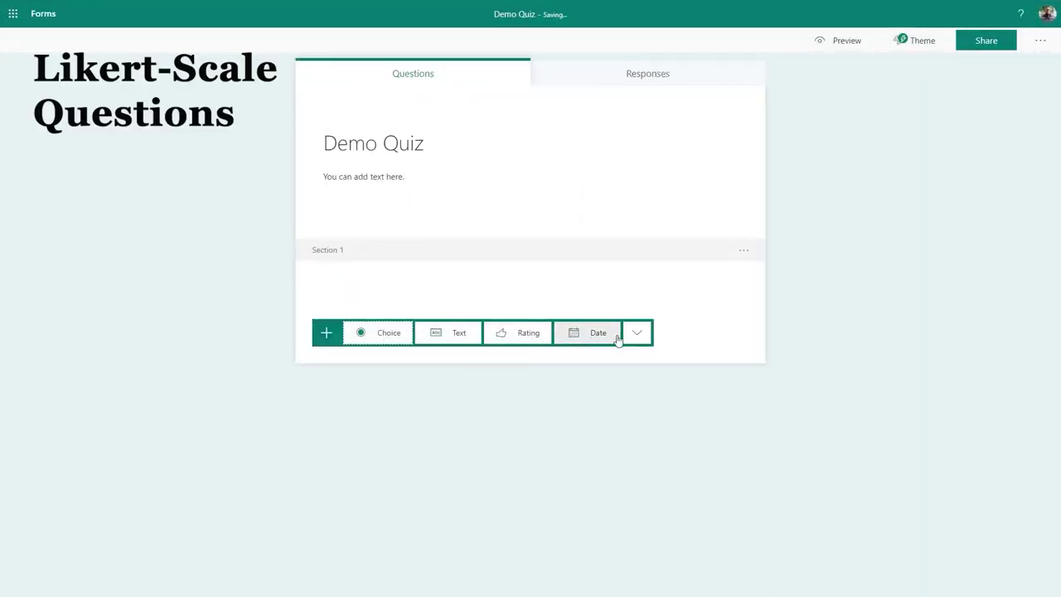
Add a Likert question to Section 1 and check its additional settings for a subtitle and branching.
left_click(637, 333)
mouse_move(647, 377)
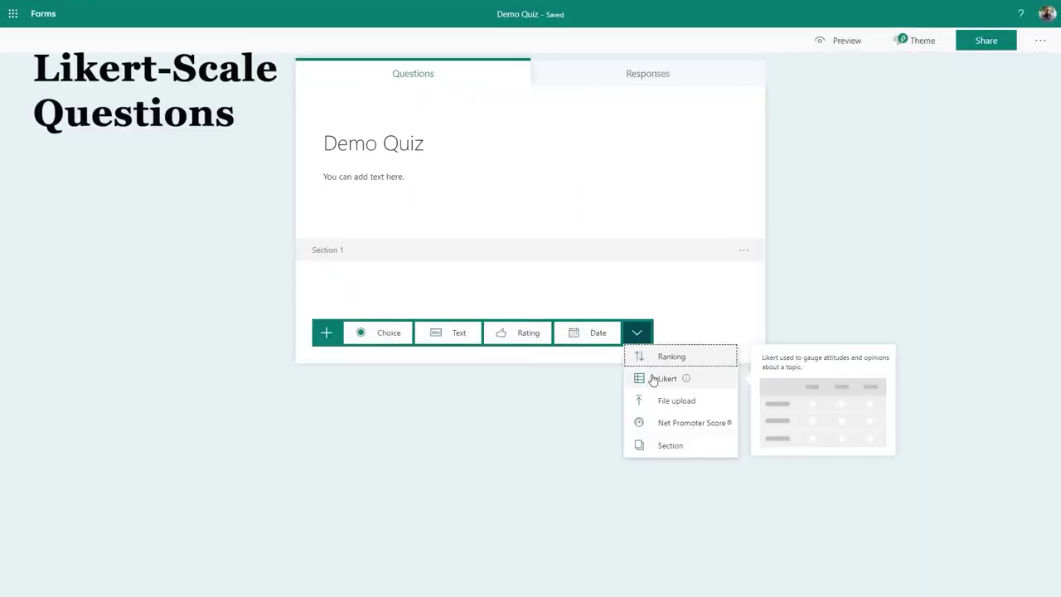
left_click(650, 379)
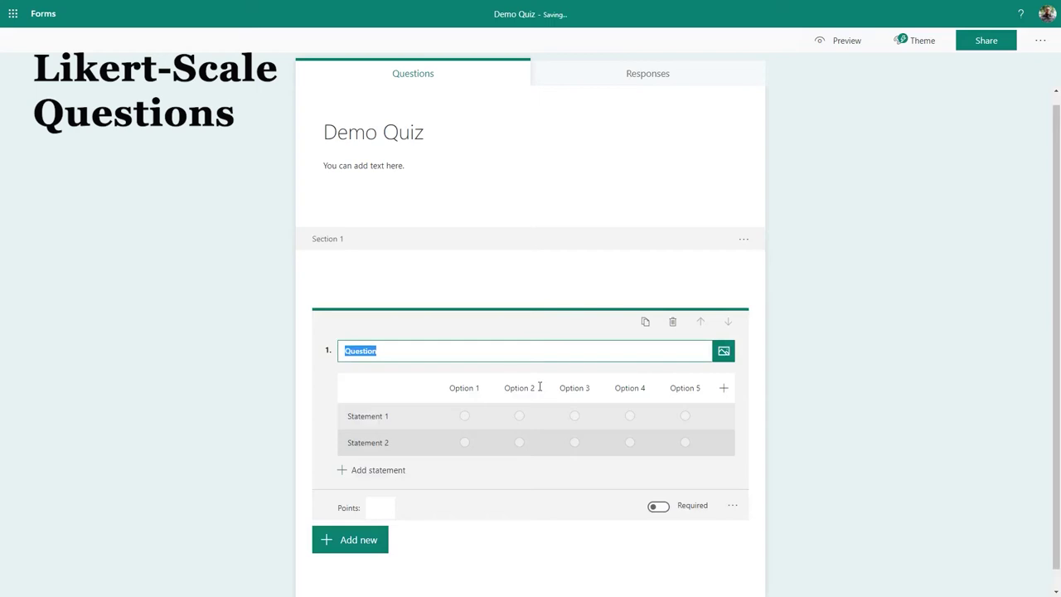
left_click(732, 504)
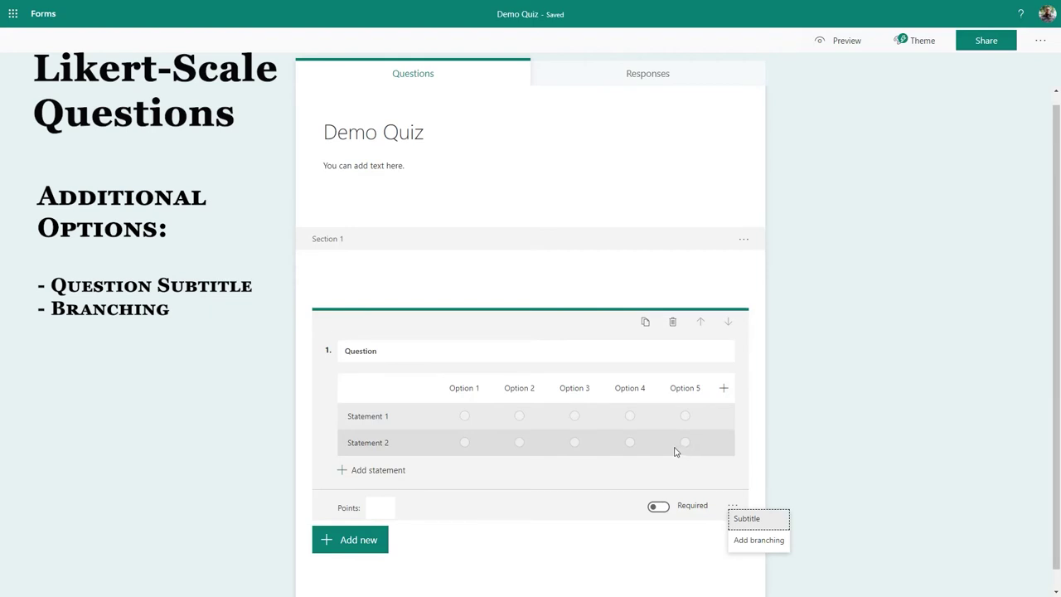
left_click(519, 354)
left_click(520, 353)
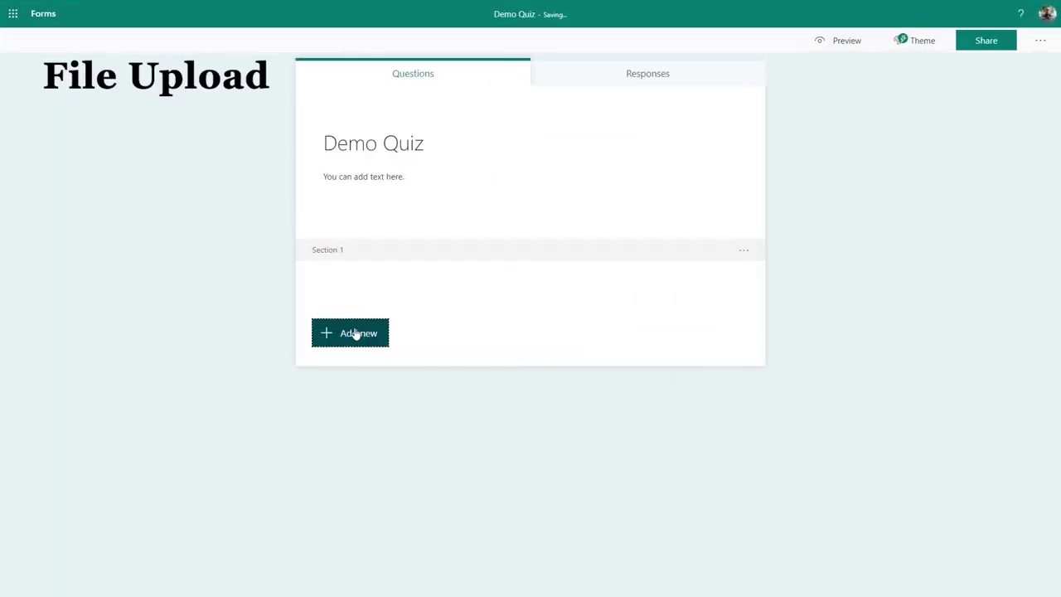
Add a file upload question to Section 1 of the quiz.
left_click(356, 334)
left_click(635, 338)
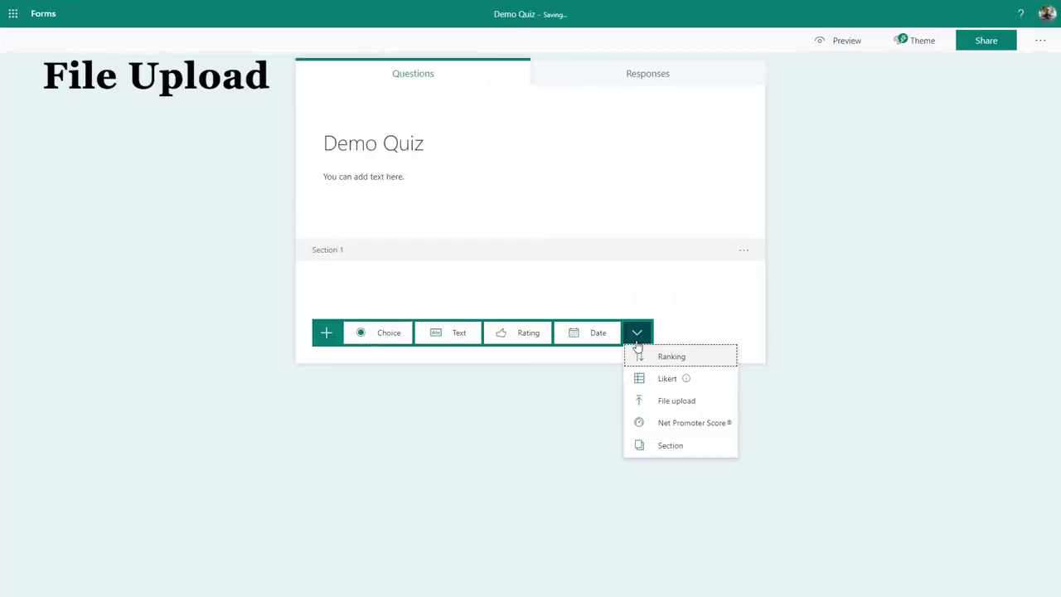
left_click(720, 401)
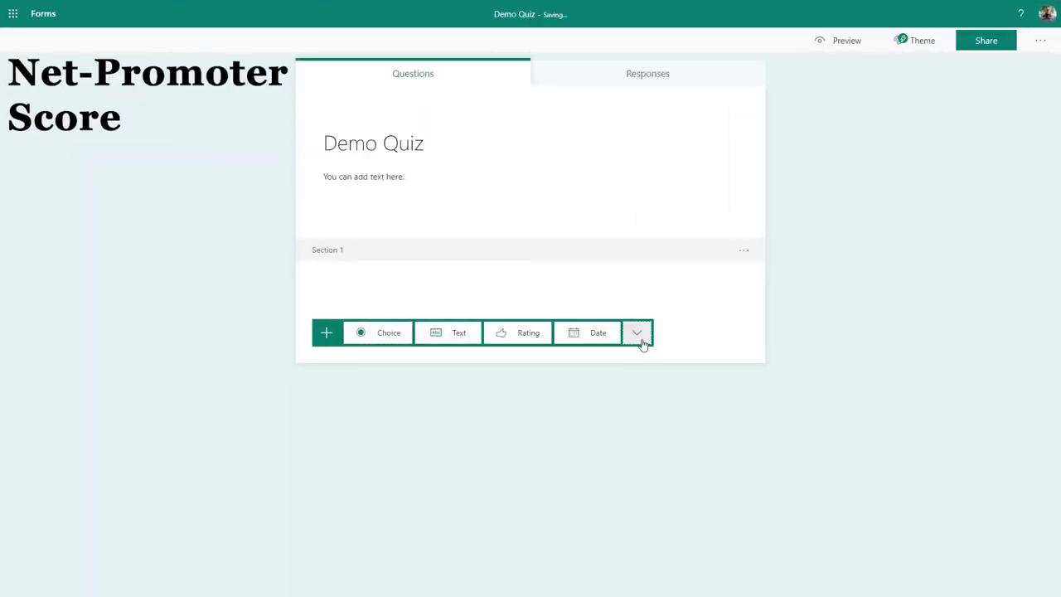
Add a Net Promoter Score question, open its low-end label for editing, and open its additional settings.
left_click(641, 340)
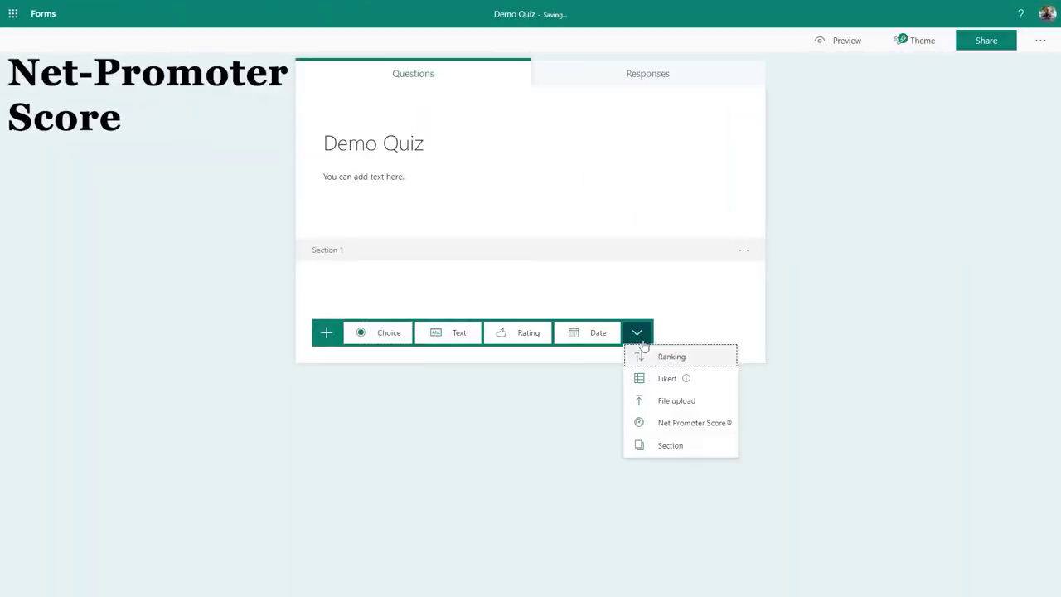
left_click(720, 424)
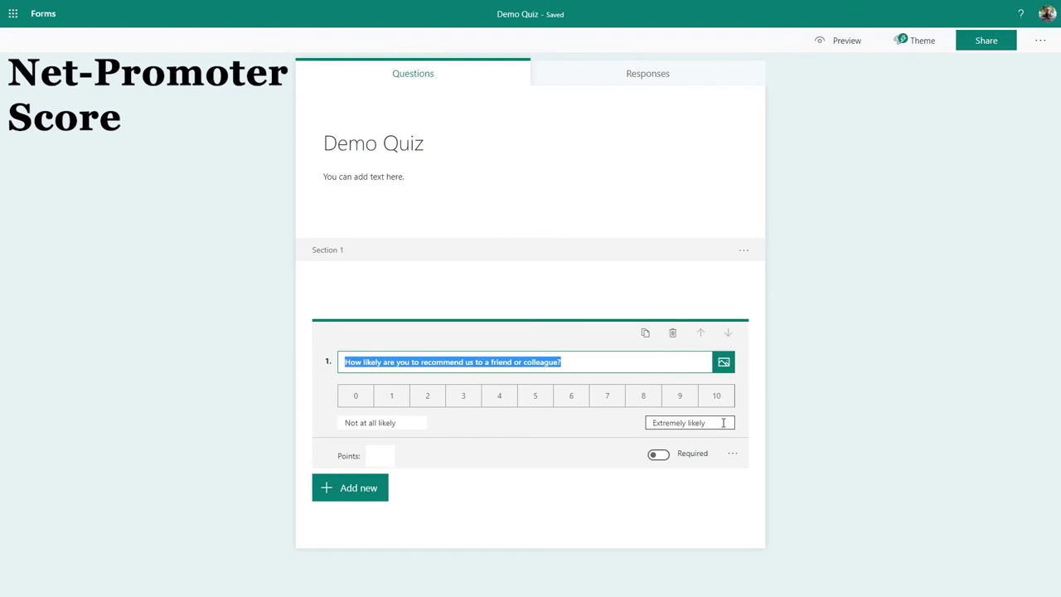
left_click(402, 422)
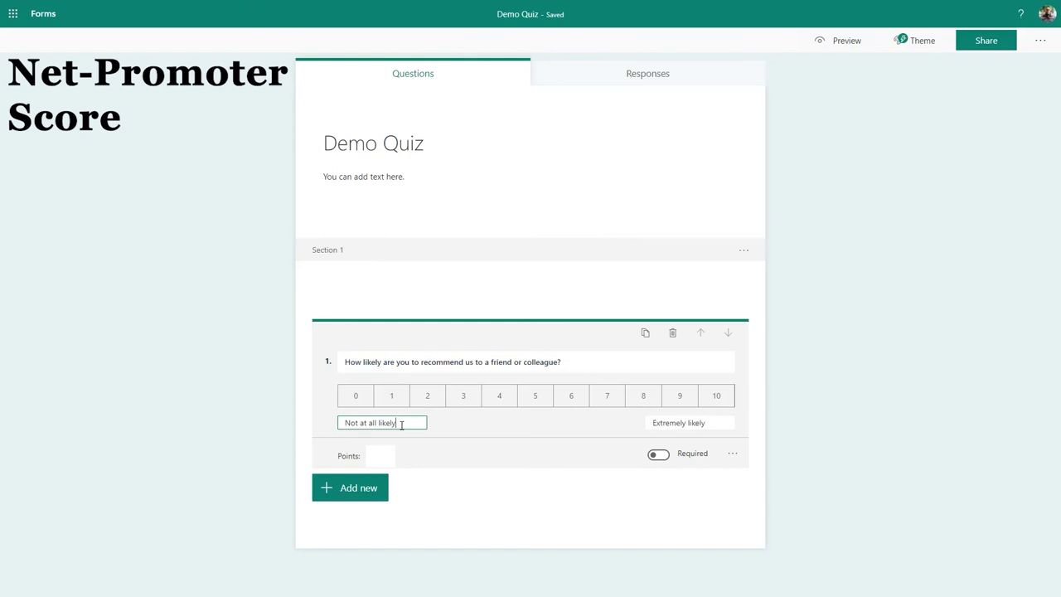
left_click(732, 453)
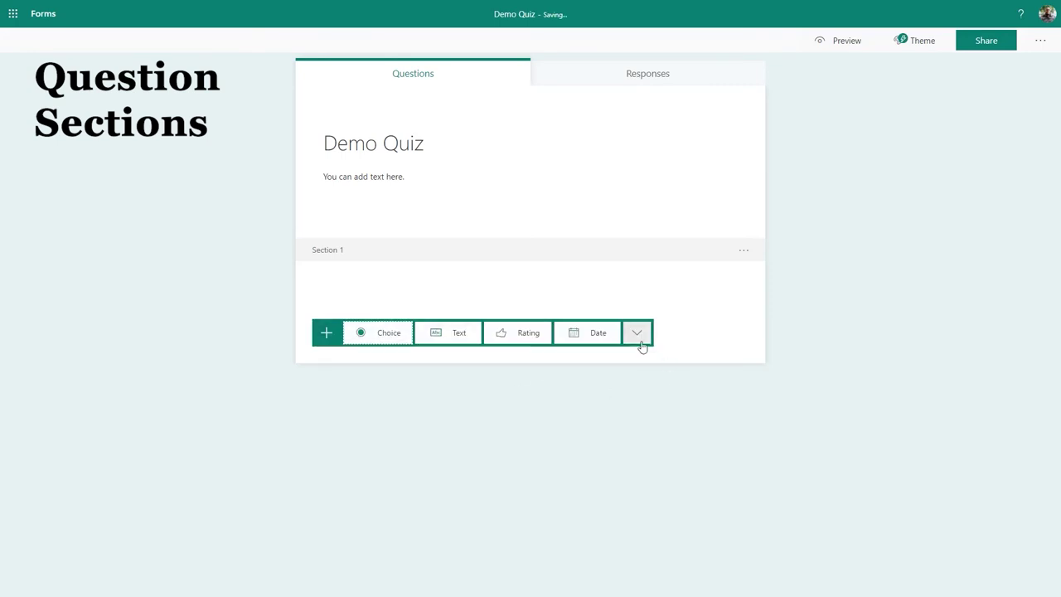
Add a new section to the quiz.
left_click(641, 341)
left_click(667, 446)
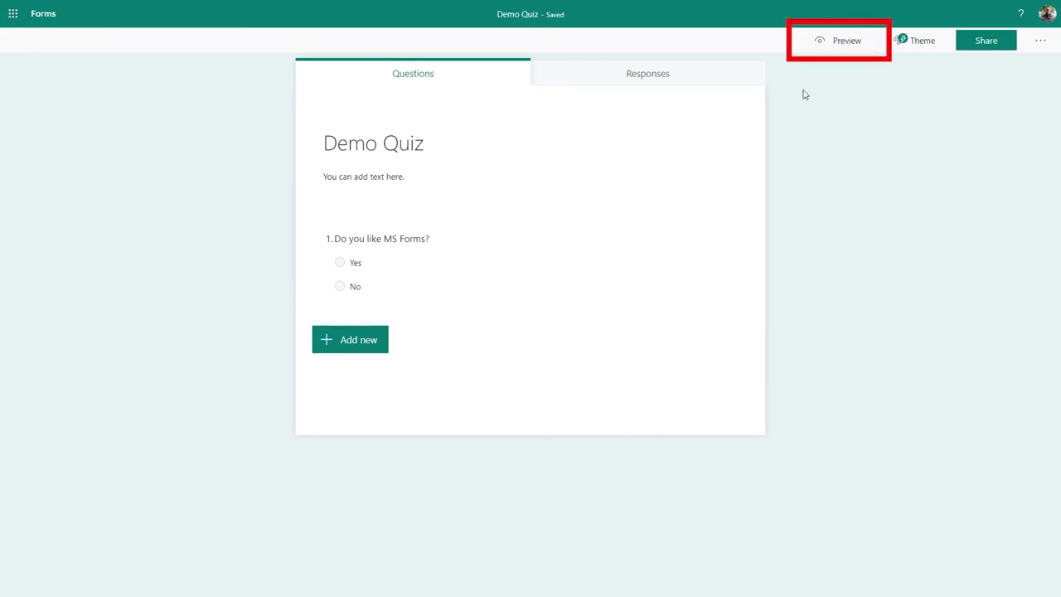
Preview the quiz, submit a test response answering Yes to "Do you like MS Forms?", and view the collected responses.
left_click(823, 41)
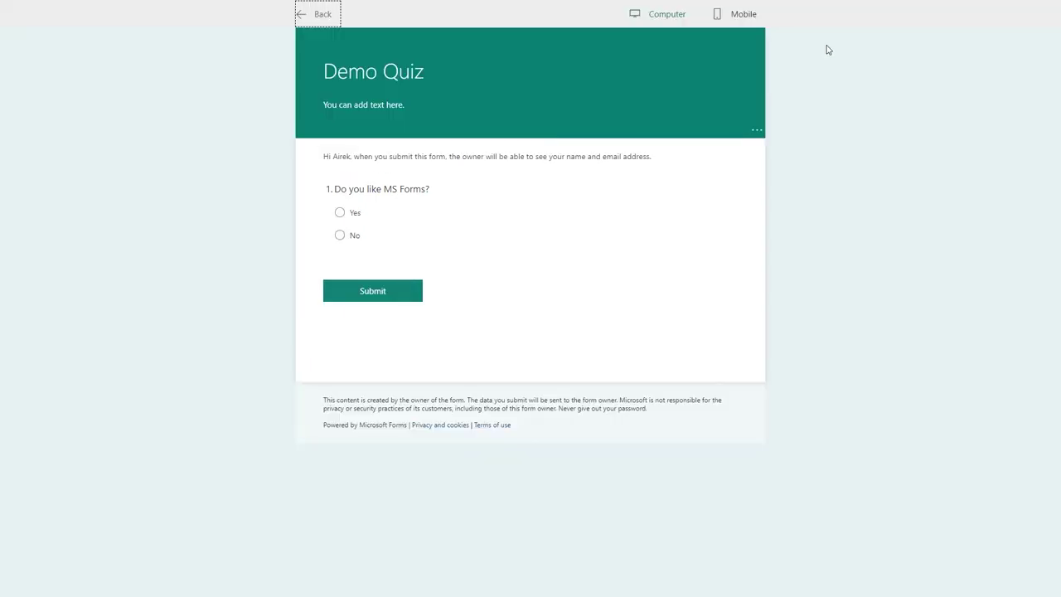
left_click(340, 212)
left_click(383, 289)
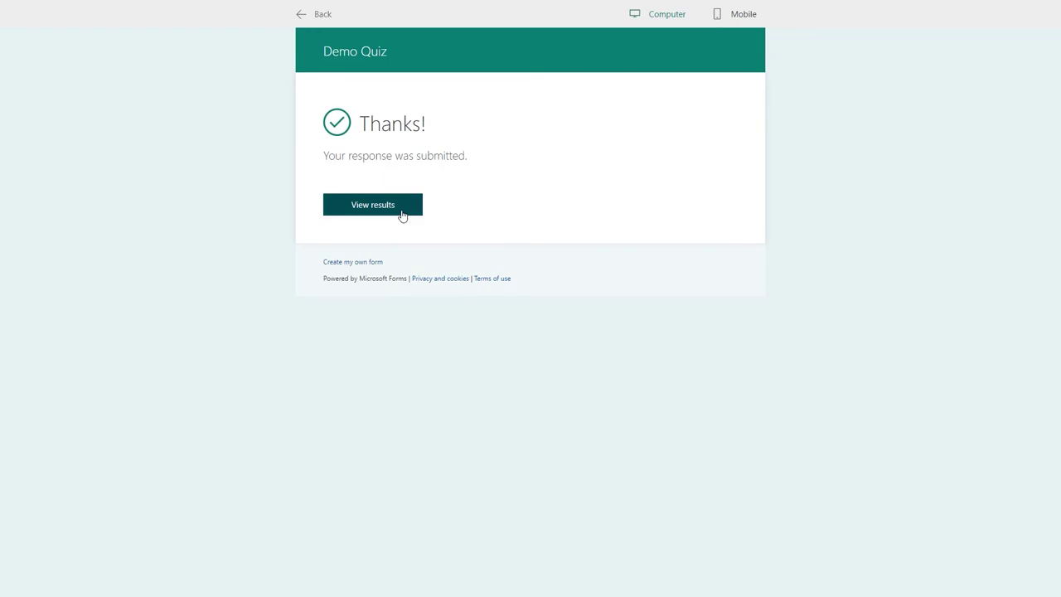
left_click(319, 15)
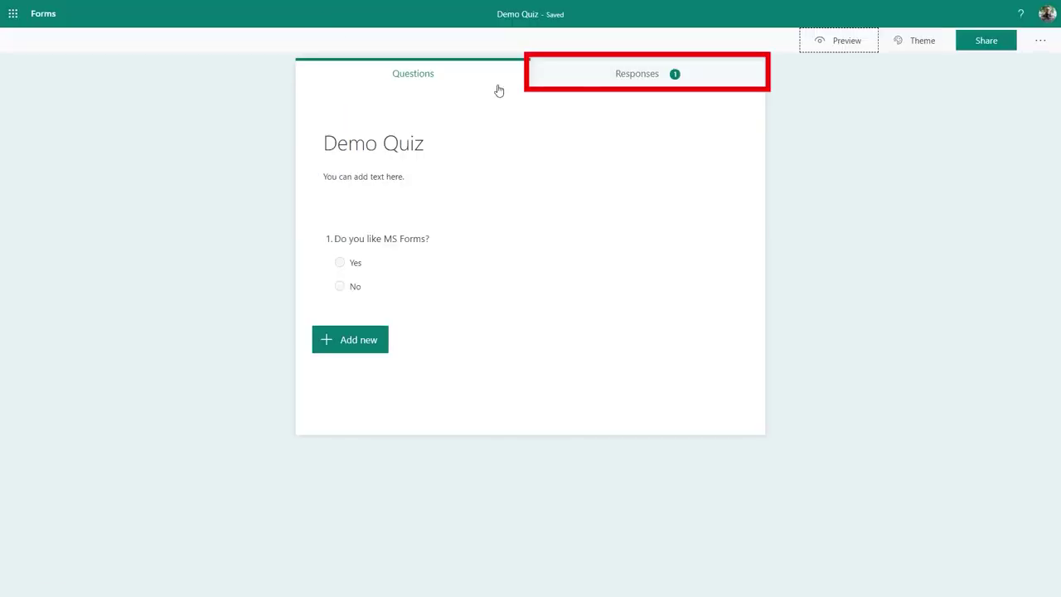
left_click(647, 83)
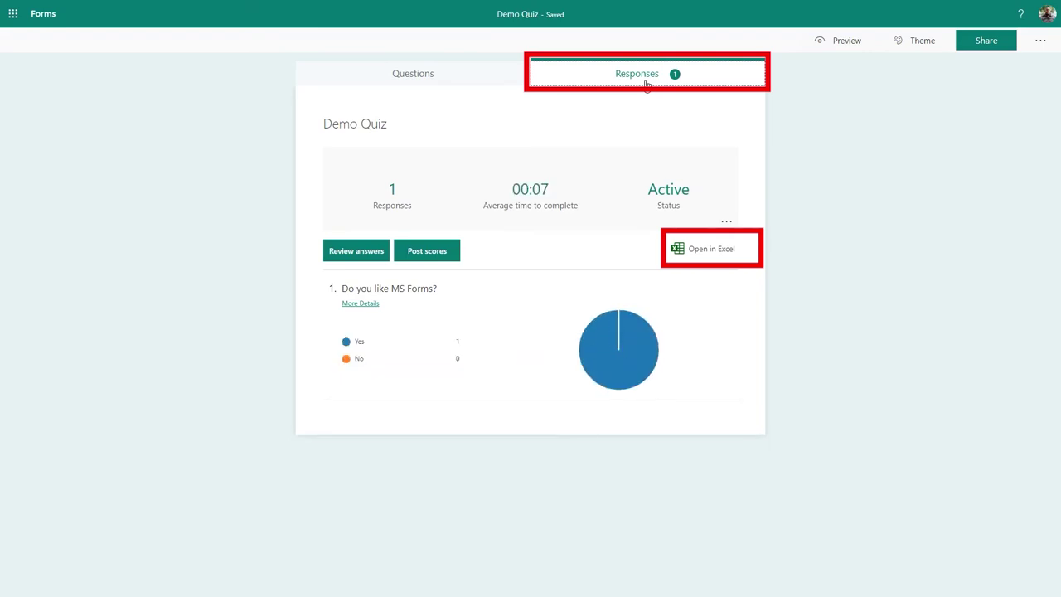
Set the quiz's sharing permission so that anyone with the link can respond.
left_click(980, 41)
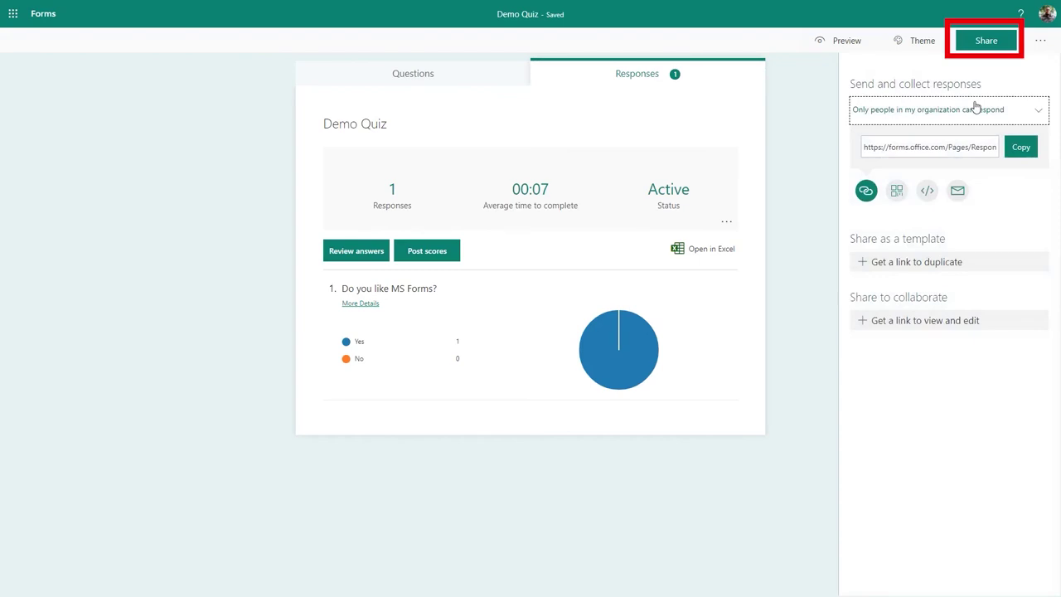
left_click(1035, 113)
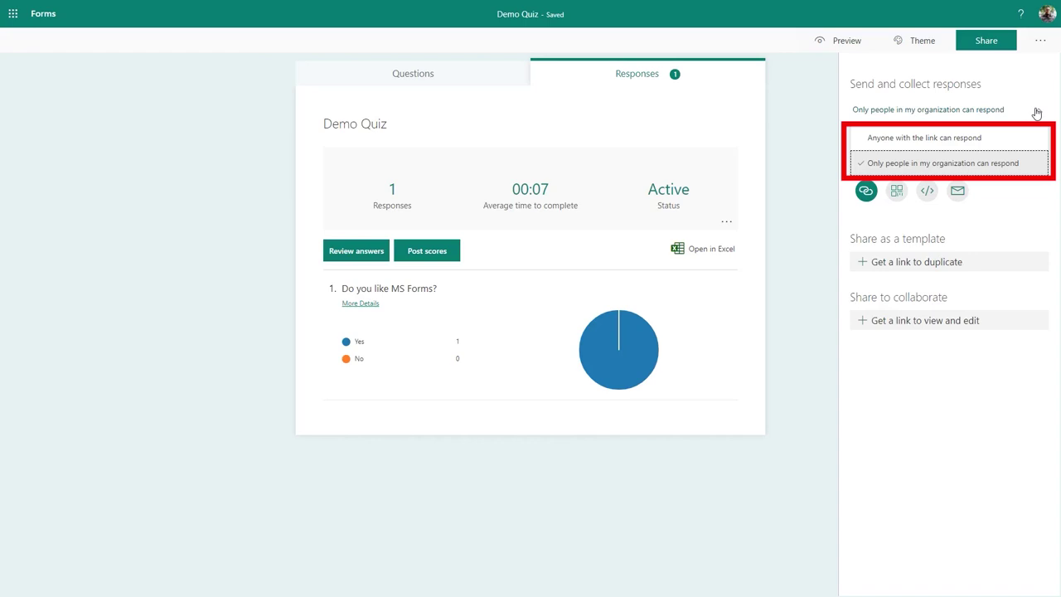
left_click(991, 137)
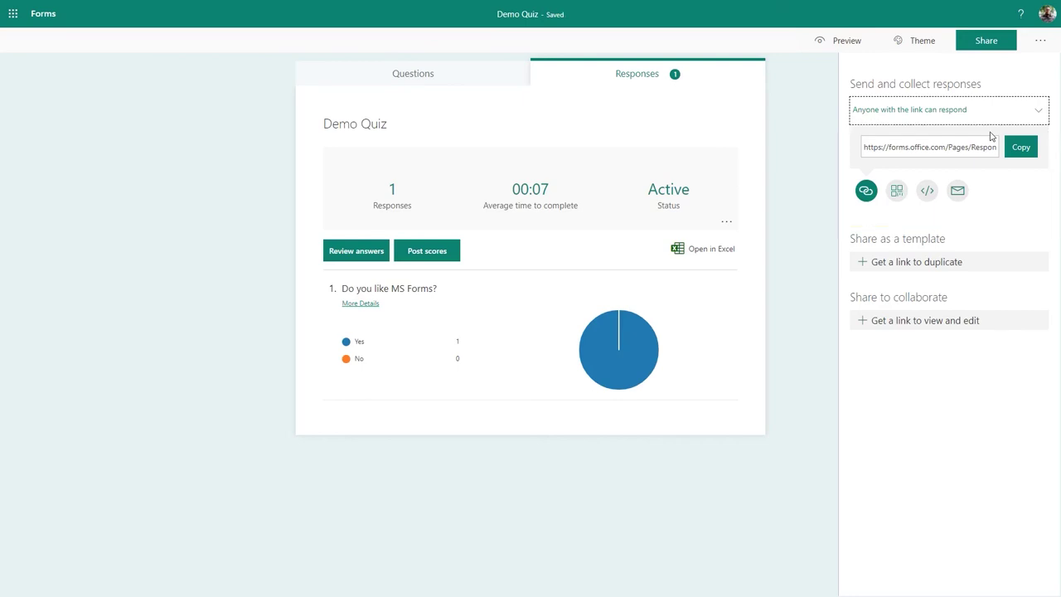
Look through the QR code, embed code and email options for sharing the quiz.
left_click(897, 190)
left_click(925, 256)
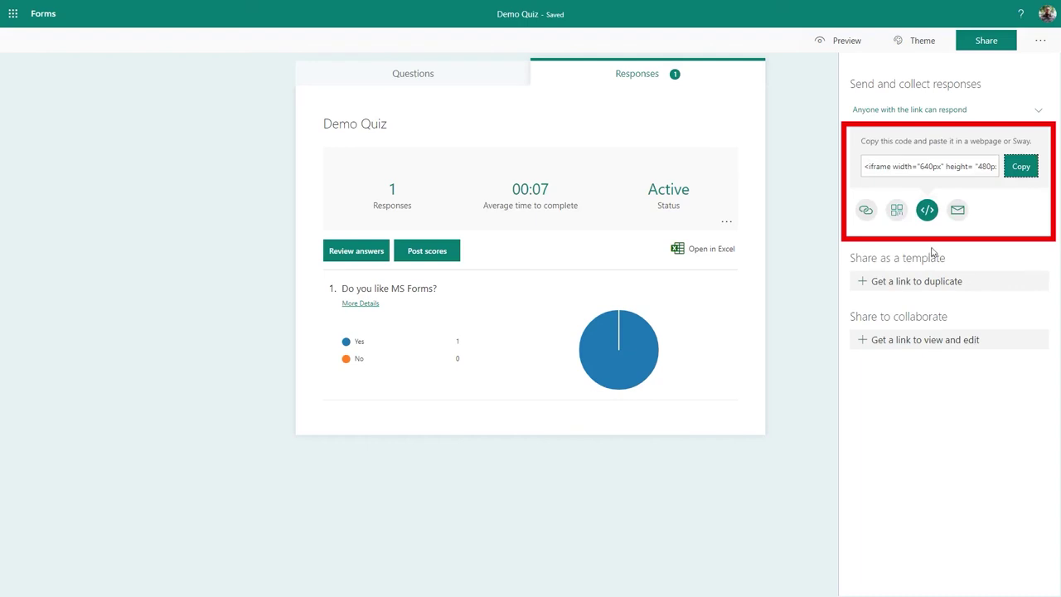
left_click(958, 210)
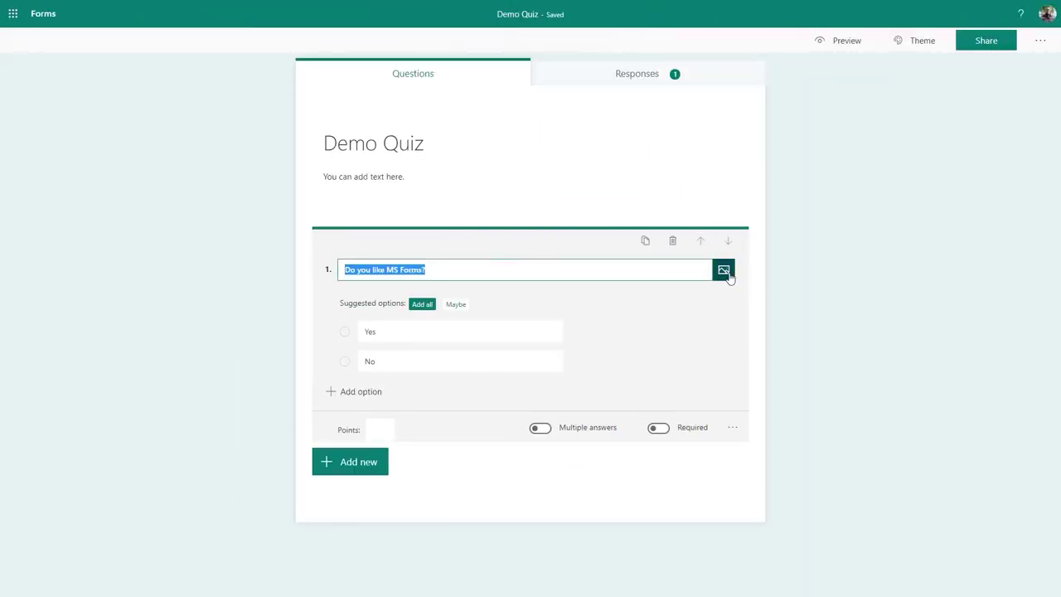
Start inserting a video into the "Do you like MS Forms?" question.
left_click(724, 271)
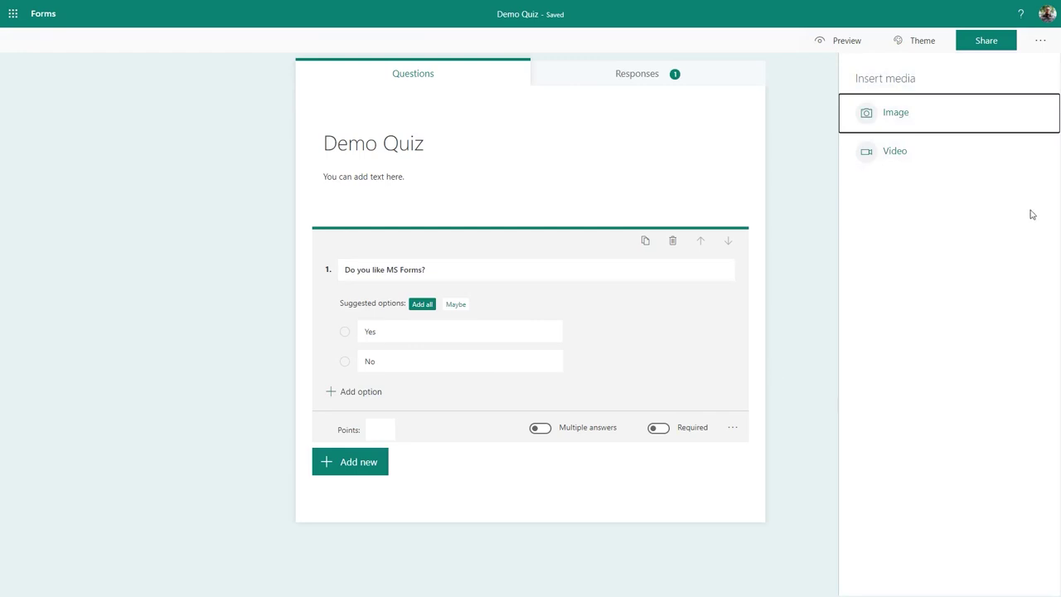
left_click(908, 151)
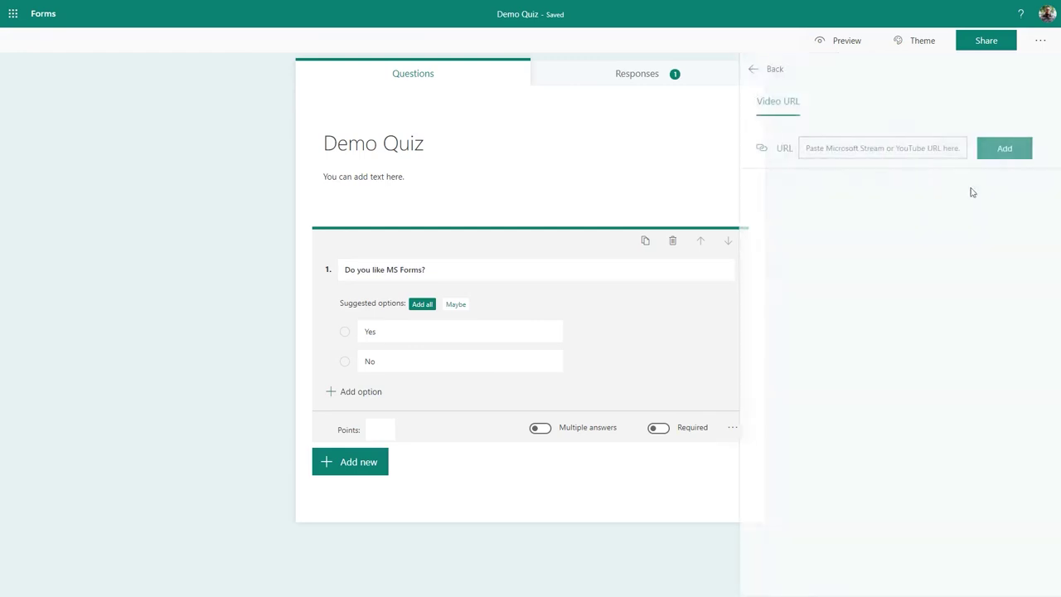